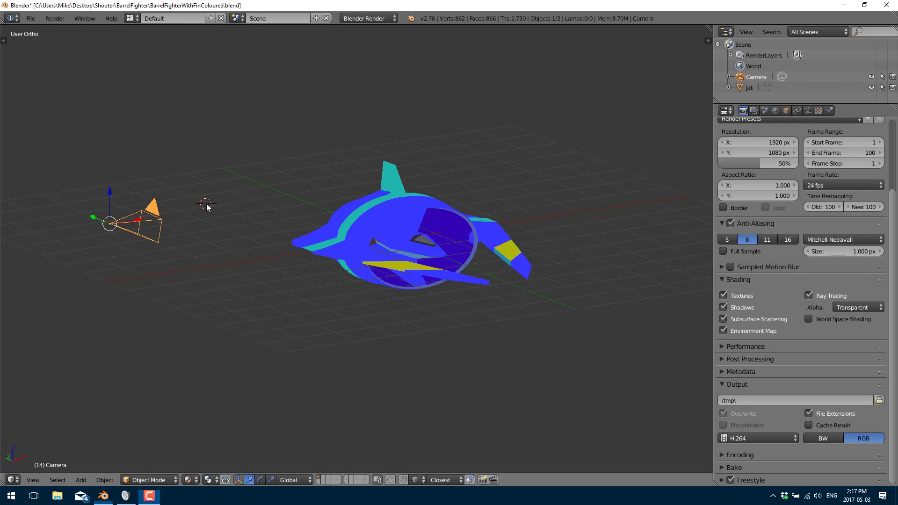
# From the front view, add a Bezier circle, rotate it 90° about X and resize it
pyautogui.press('KP_1')
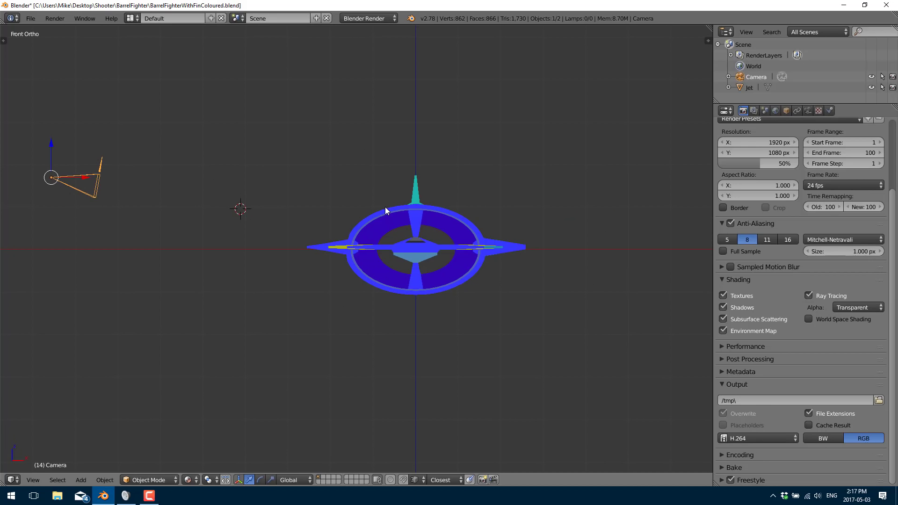
pyautogui.click(81, 480)
pyautogui.moveTo(110, 460)
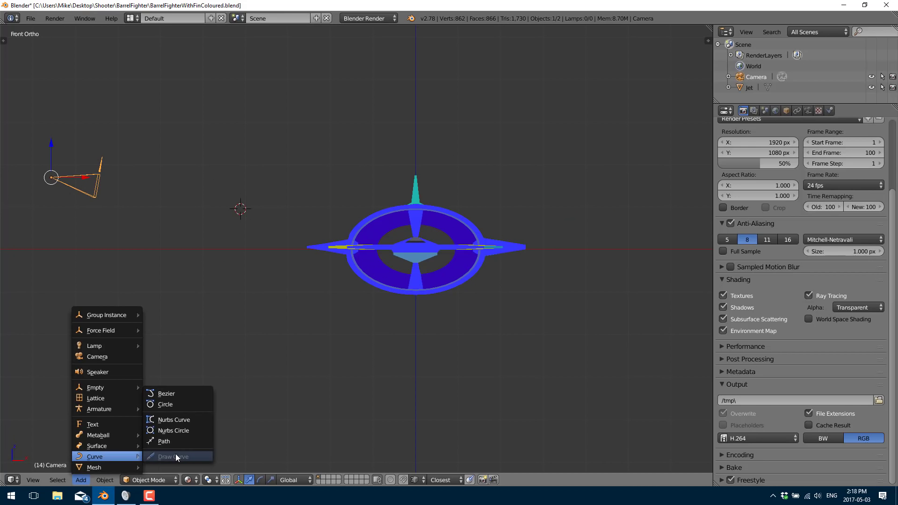
pyautogui.click(187, 405)
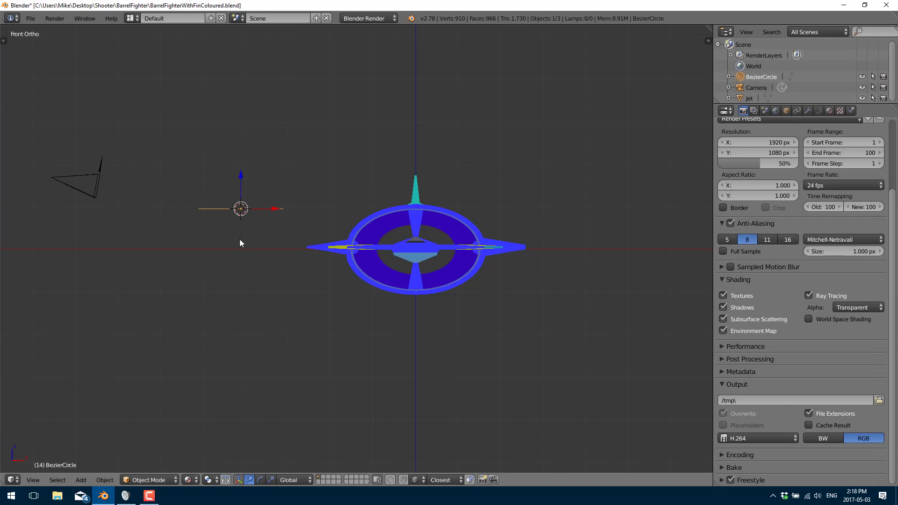
pyautogui.write('rx90')
pyautogui.press('Return')
pyautogui.press('s')
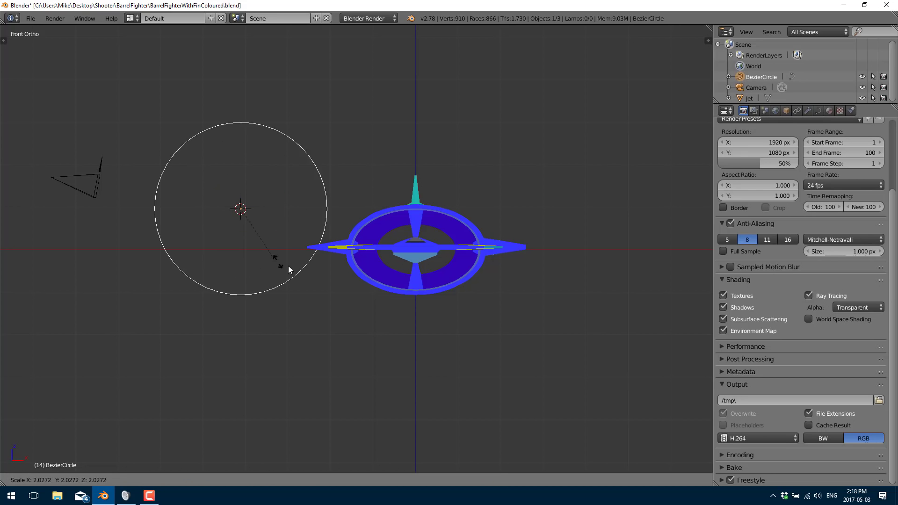
pyautogui.click(308, 267)
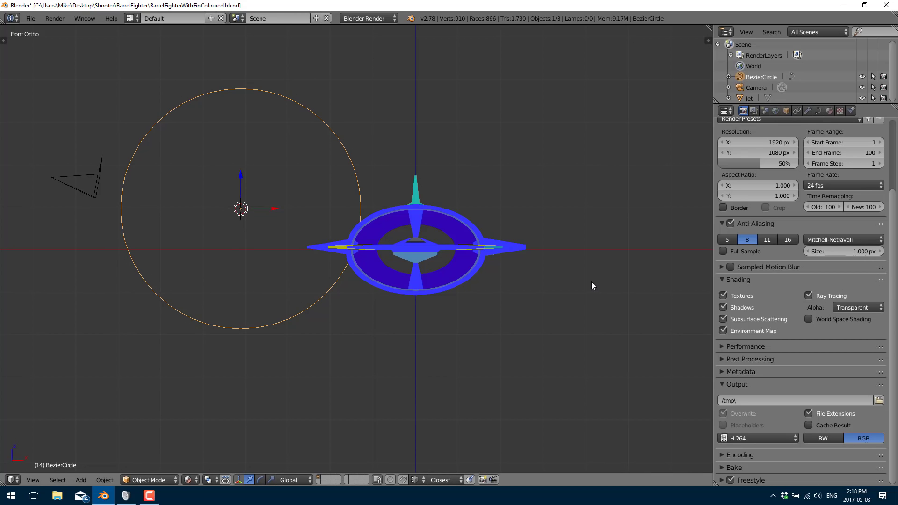
# Set the circle's location to 0, 0, 0 in the N panel
pyautogui.press('n')
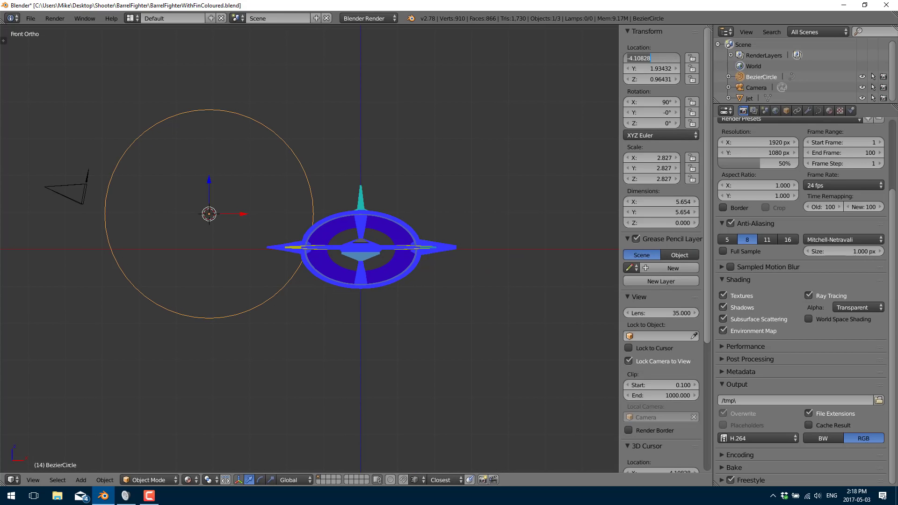
pyautogui.write('0')
pyautogui.press('Return')
pyautogui.click(658, 69)
pyautogui.write('0')
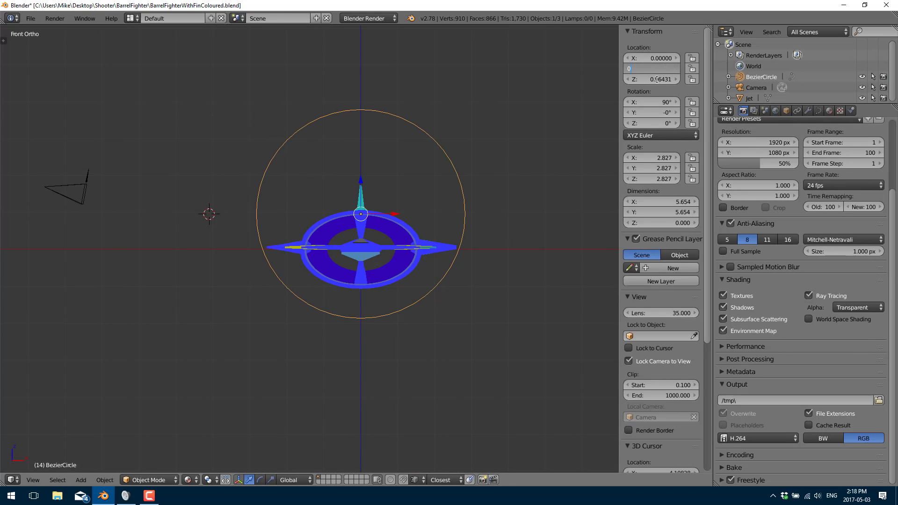
pyautogui.press('Return')
pyautogui.click(658, 79)
pyautogui.write('0')
pyautogui.press('Return')
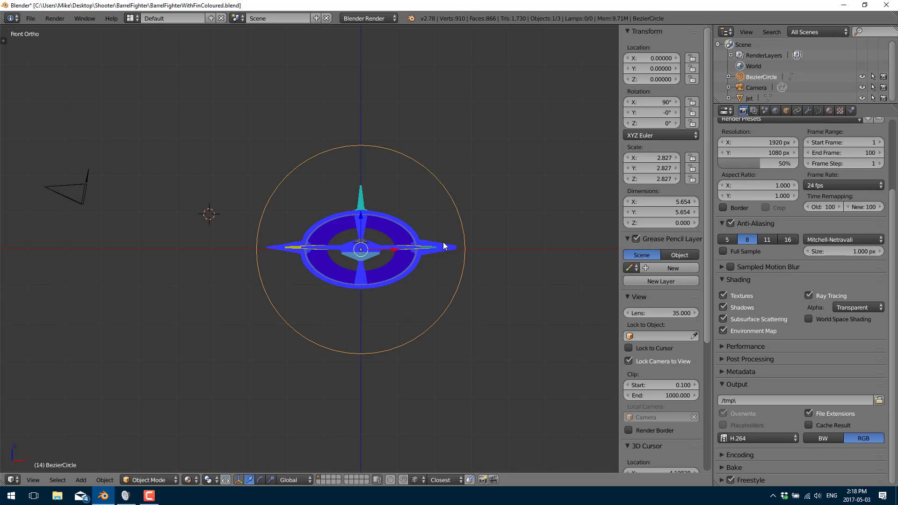
# Enlarge the circle around the jet to a scale of 6.361
pyautogui.press('s')
pyautogui.click(504, 222)
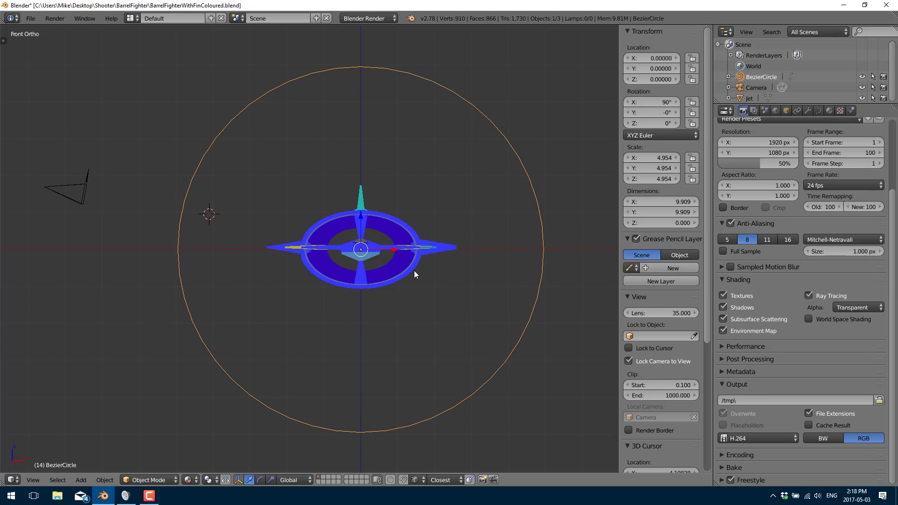
pyautogui.press('s')
pyautogui.click(451, 248)
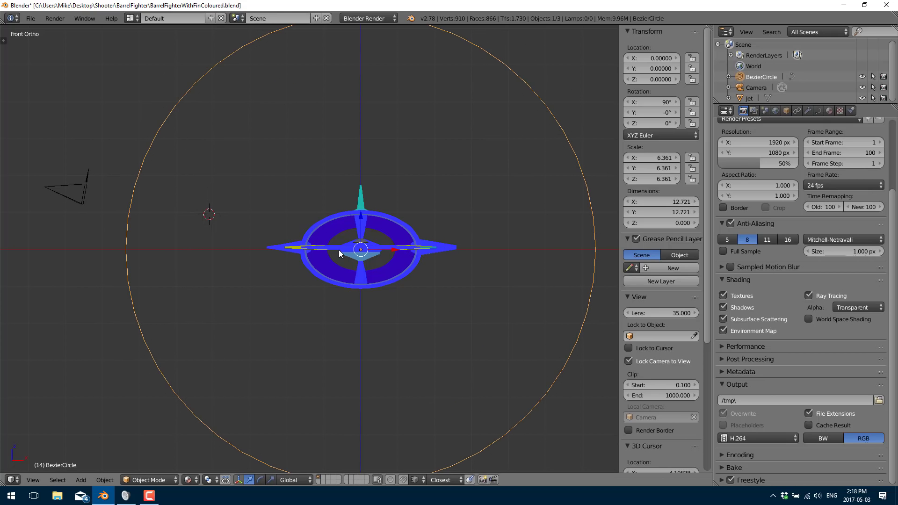
# Parent the camera to the Bezier circle with Ctrl+P
pyautogui.rightClick(71, 184)
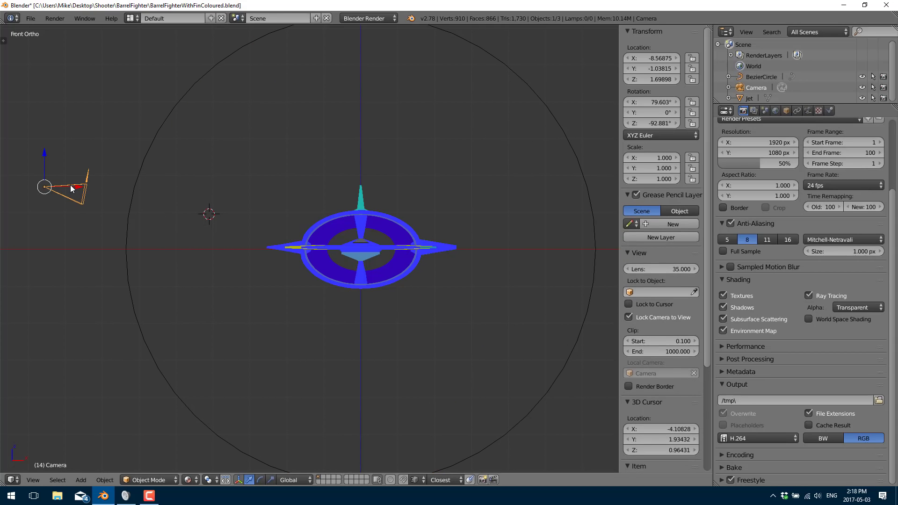
pyautogui.keyDown('shift'); pyautogui.rightClick(134, 192); pyautogui.keyUp('shift')
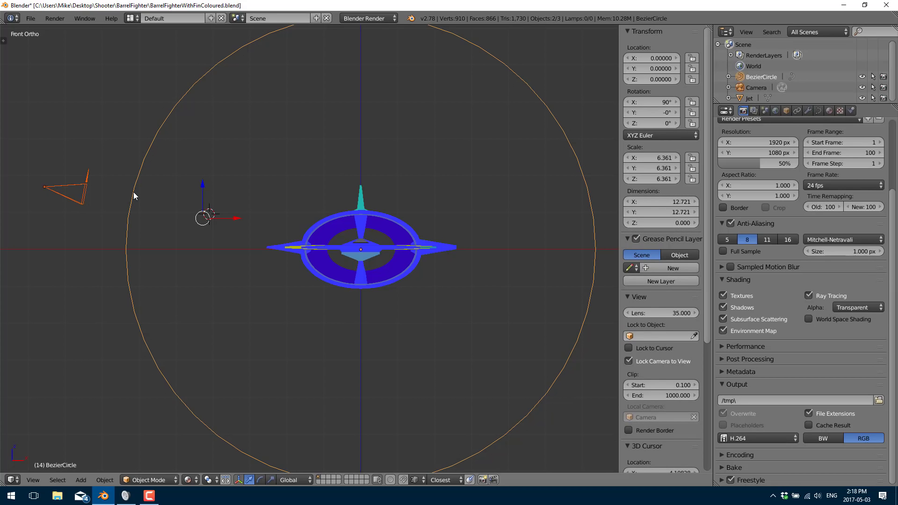
pyautogui.hotkey('ctrl', 'p')
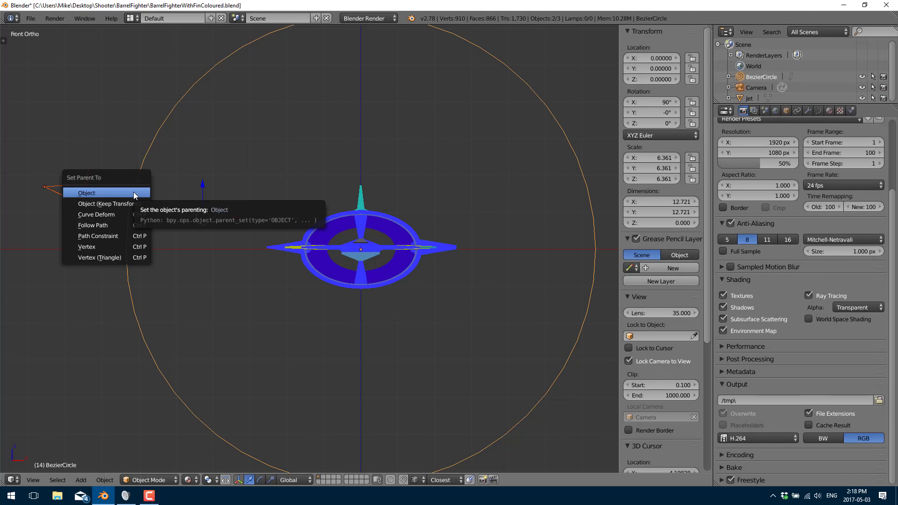
pyautogui.click(104, 227)
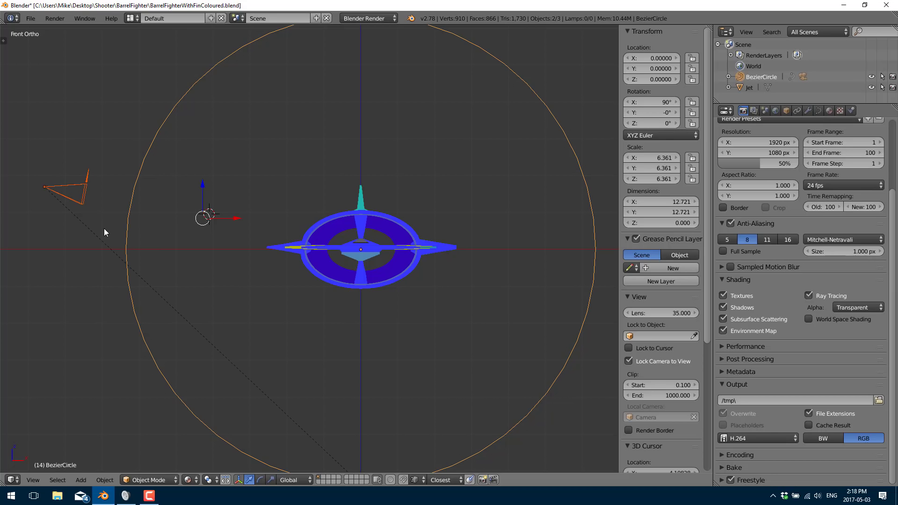
# Look through the camera, add a timeline area below the 3D view and play the animation
pyautogui.press('KP_0')
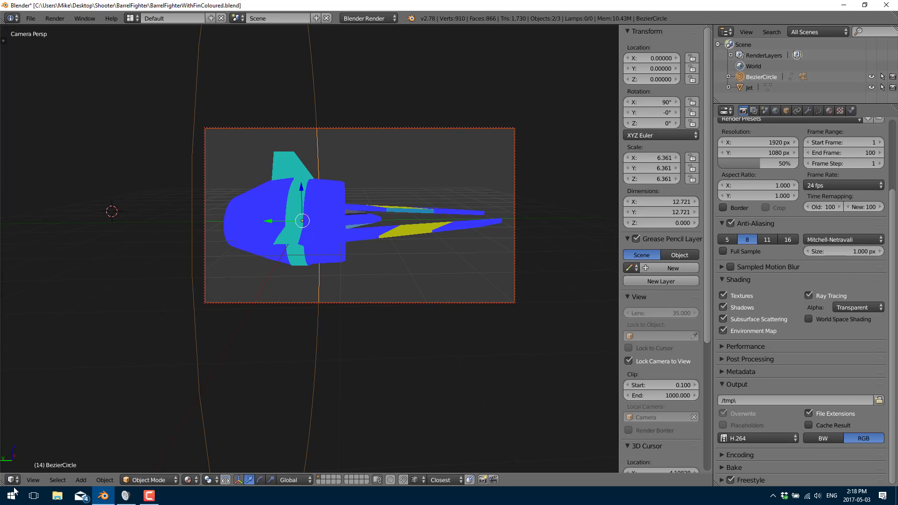
pyautogui.moveTo(2, 485); pyautogui.dragTo(9, 428)
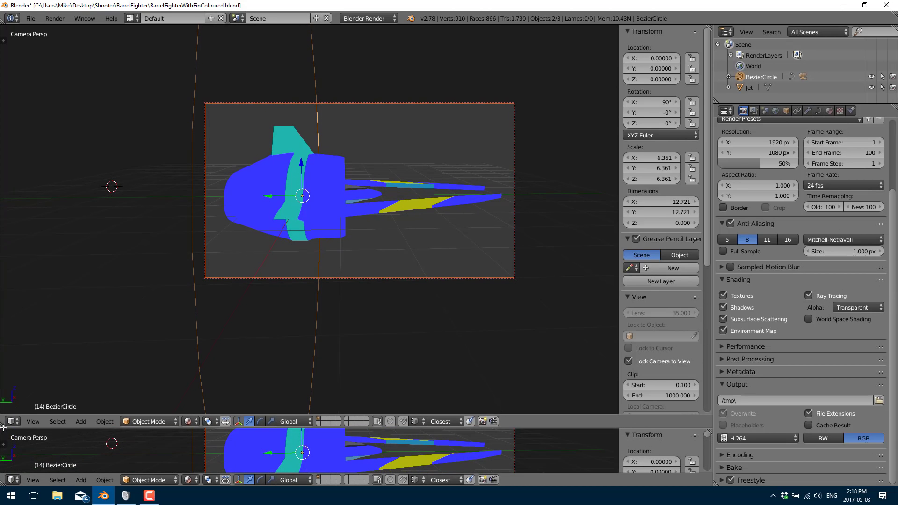
pyautogui.click(16, 481)
pyautogui.click(25, 452)
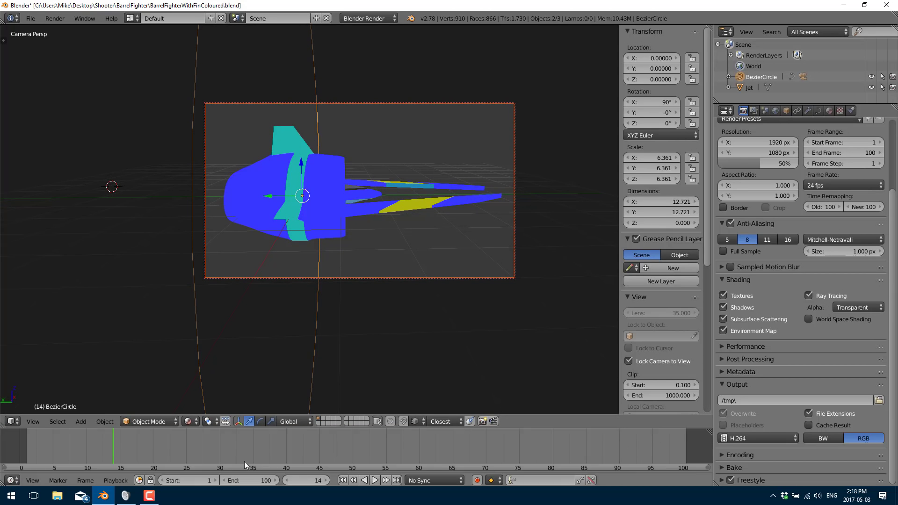
pyautogui.click(376, 480)
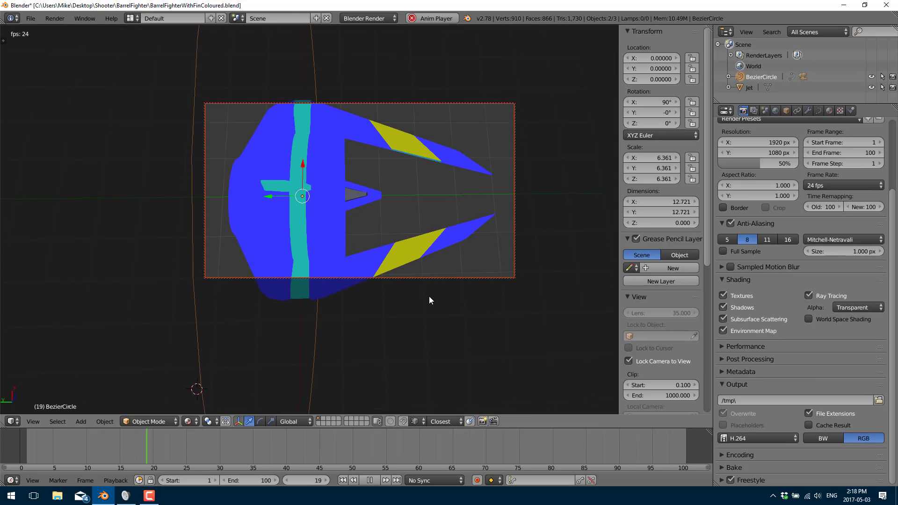
# Zoom out of camera view, expand BezierCircle in the Outliner to show its children, then return to camera view
pyautogui.press('KP_0')
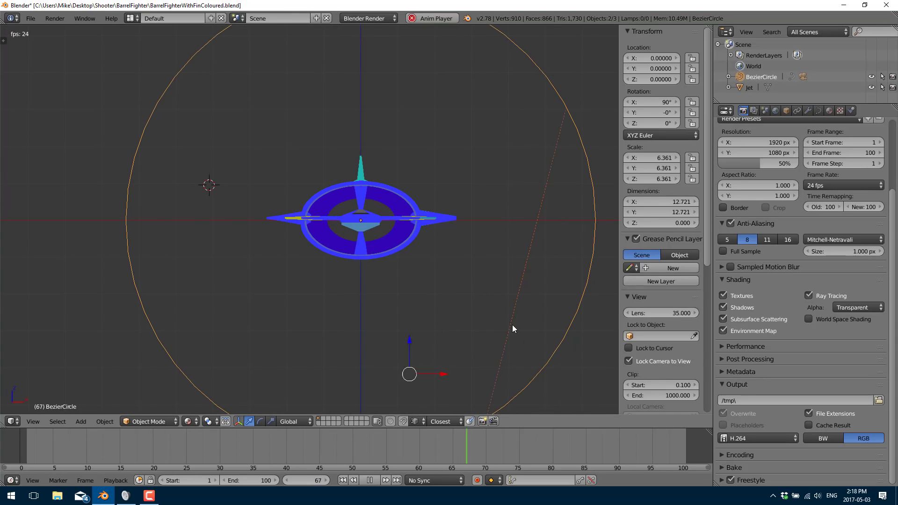
pyautogui.scroll(-3, 513, 325)
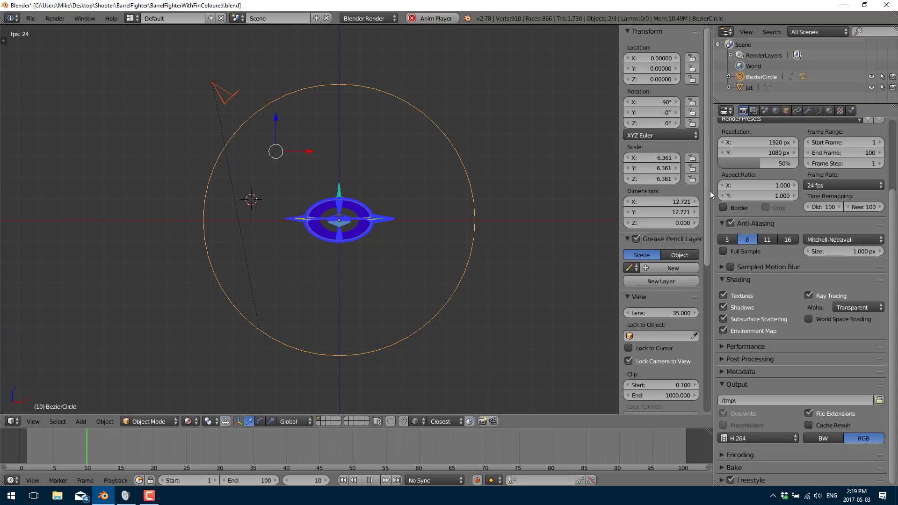
pyautogui.click(728, 77)
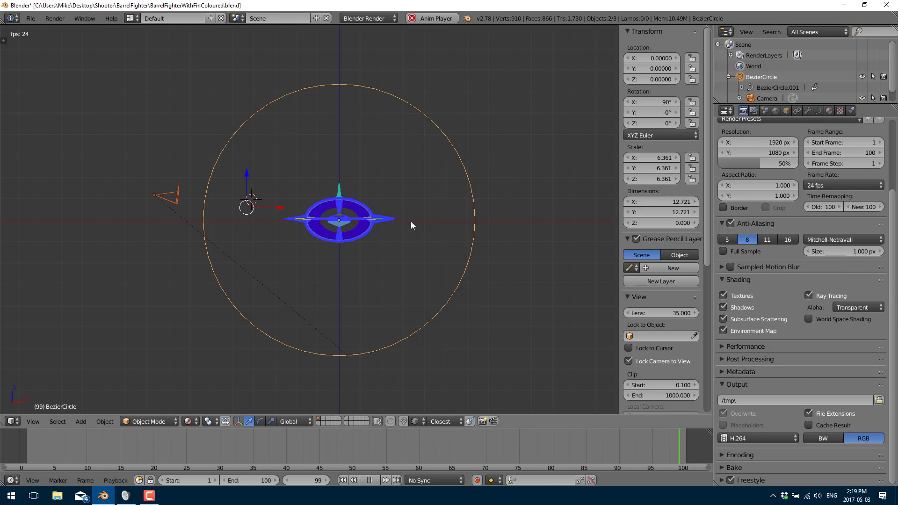
pyautogui.press('KP_0')
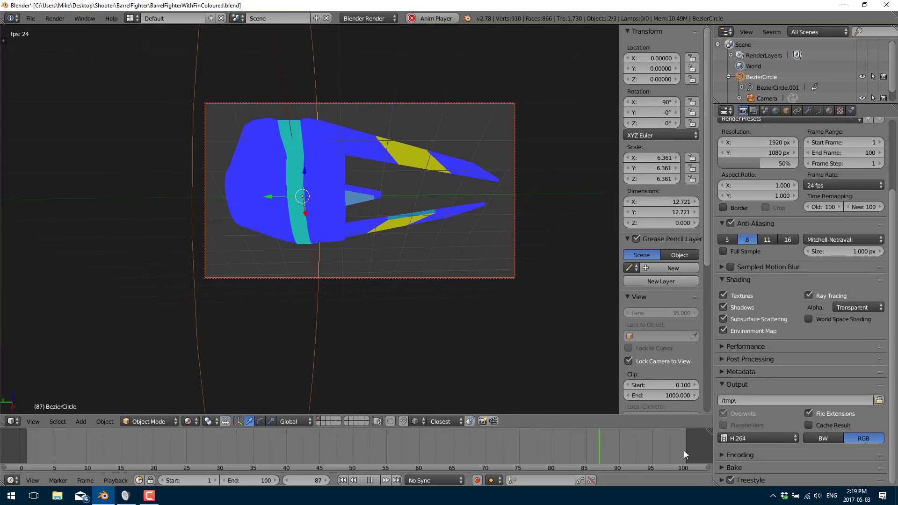
# Set the timeline's end frame to 200
pyautogui.click(254, 481)
pyautogui.write('200')
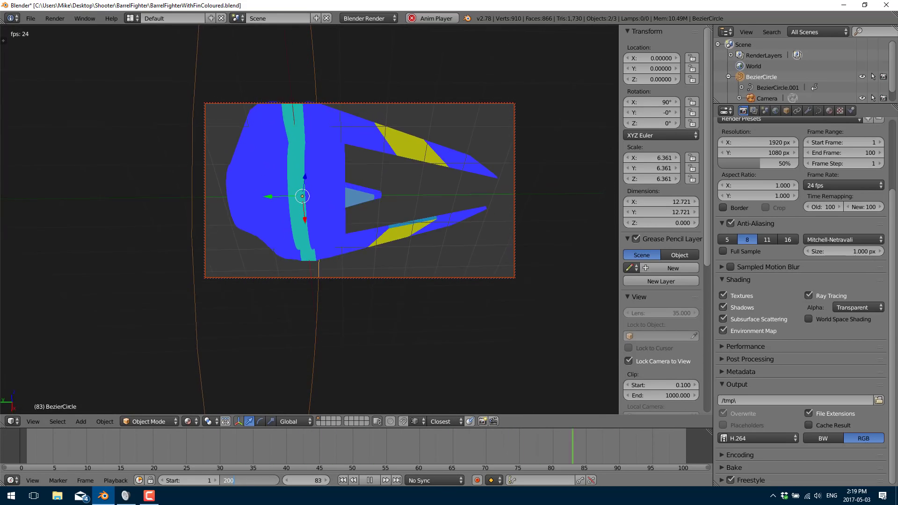
pyautogui.press('Return')
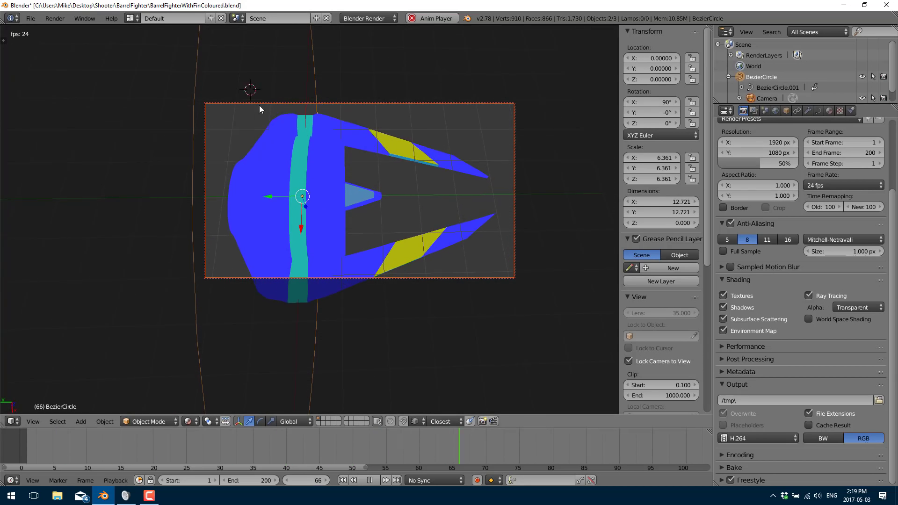
# Set BezierCircle's Path Animation Frames to 200 in its Curve Data settings
pyautogui.click(768, 80)
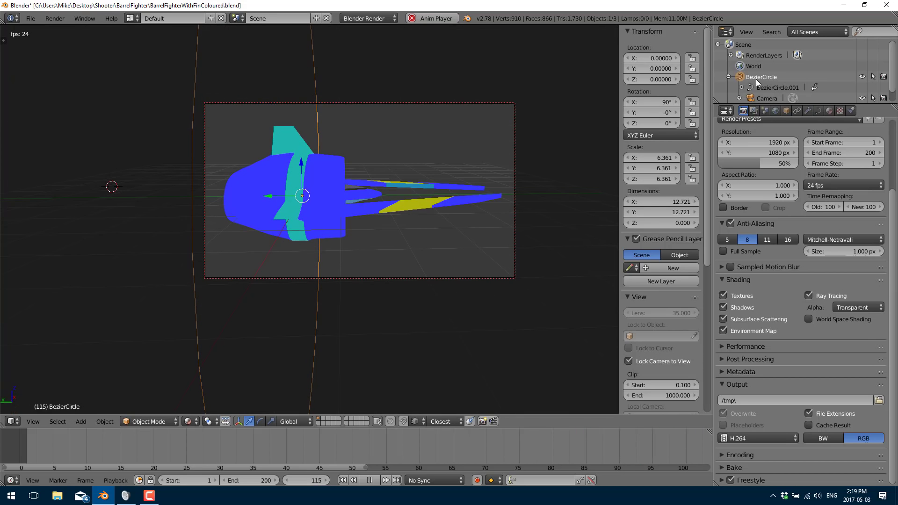
pyautogui.click(818, 111)
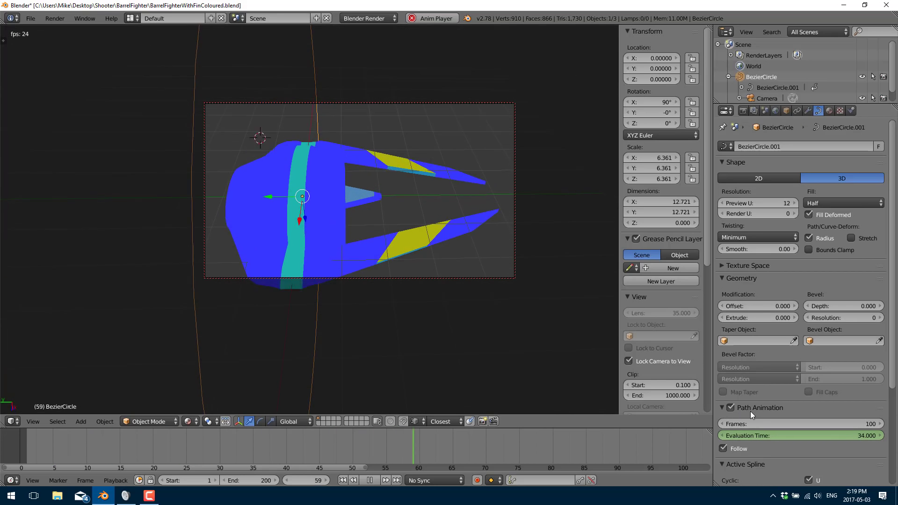
pyautogui.click(791, 424)
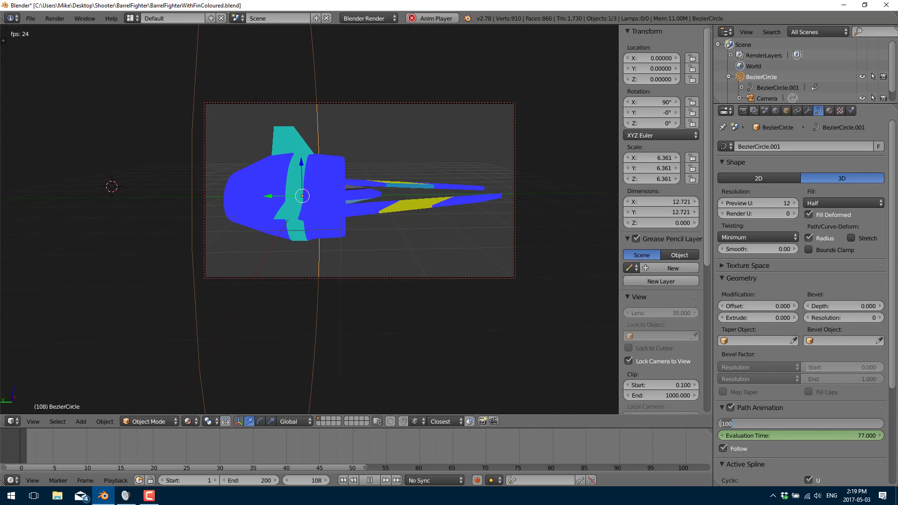
pyautogui.press('Return')
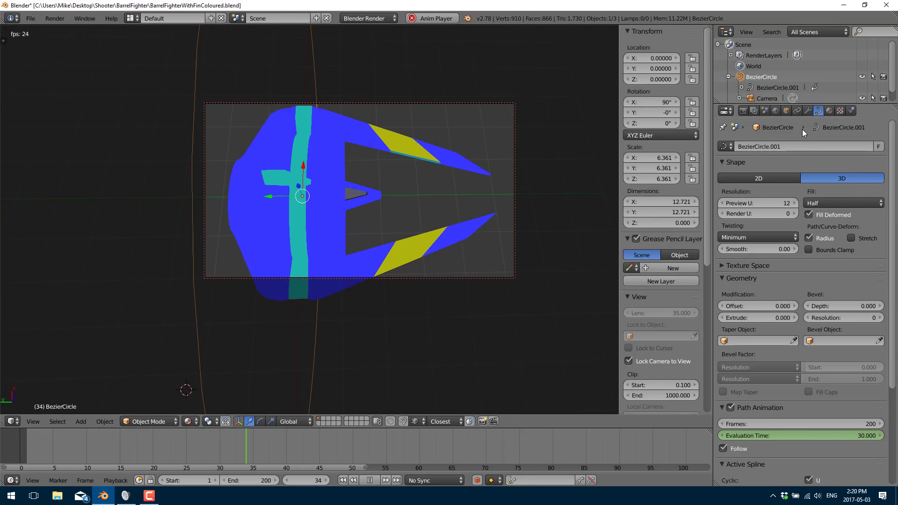
# Select the Camera and open its Object Constraints tab and Add Object Constraint list
pyautogui.click(770, 98)
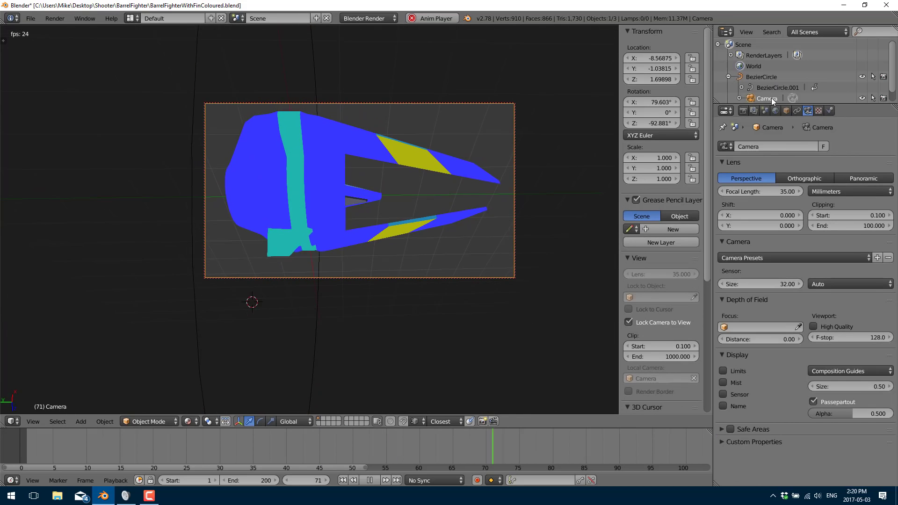
pyautogui.click(798, 110)
pyautogui.click(777, 146)
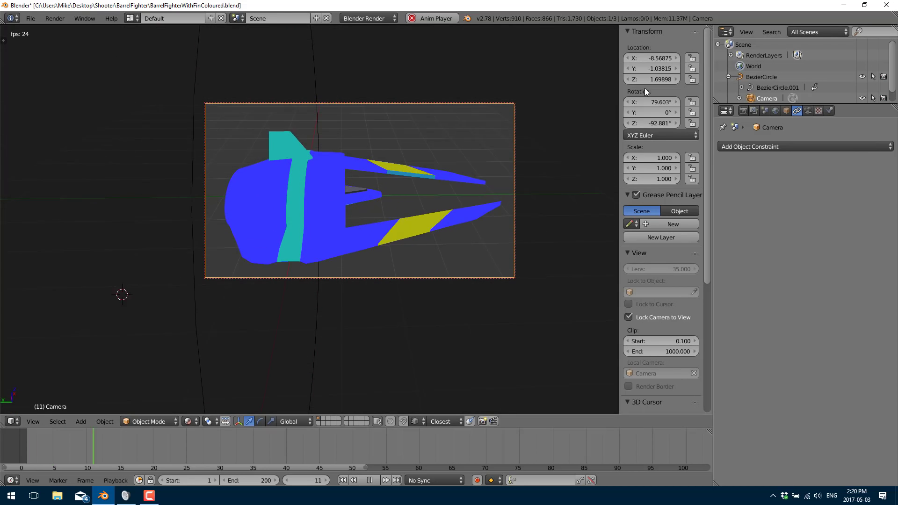
# Render the 200-frame orbit animation, then view BezierCircle's Path Animation settings
pyautogui.click(52, 20)
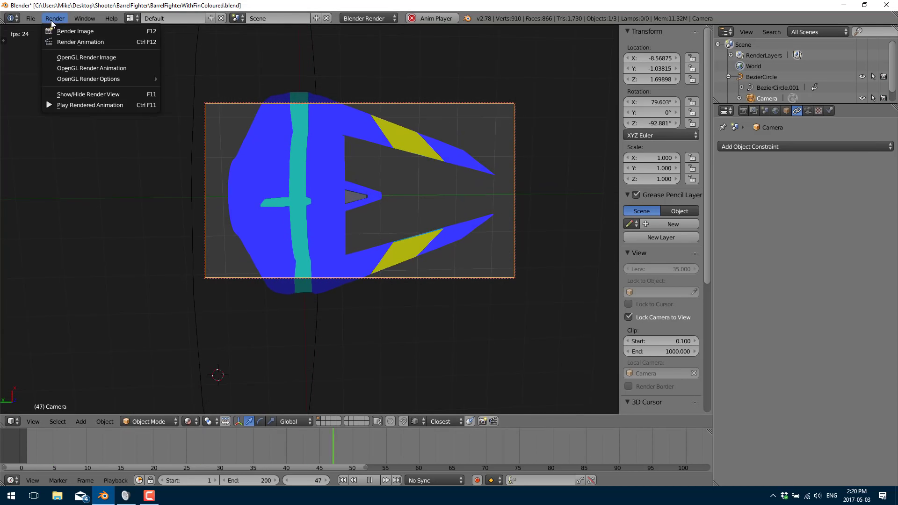
pyautogui.click(78, 41)
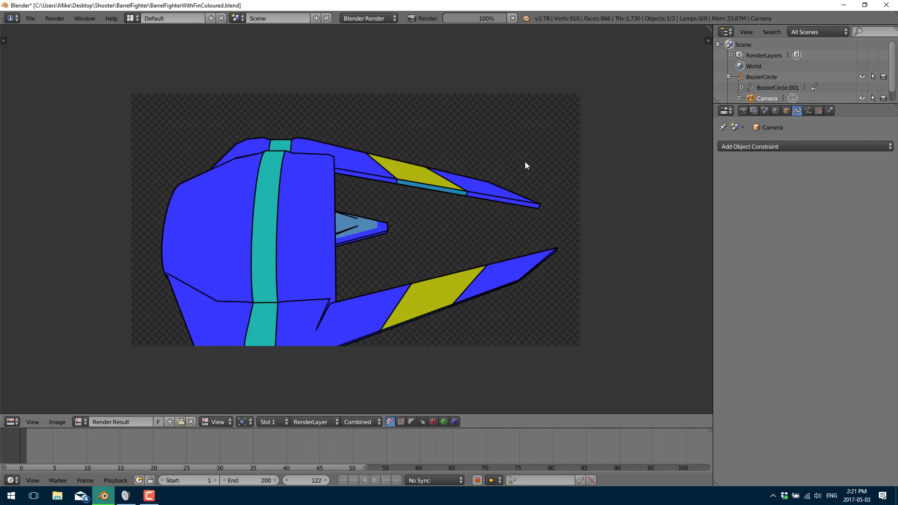
pyautogui.click(764, 78)
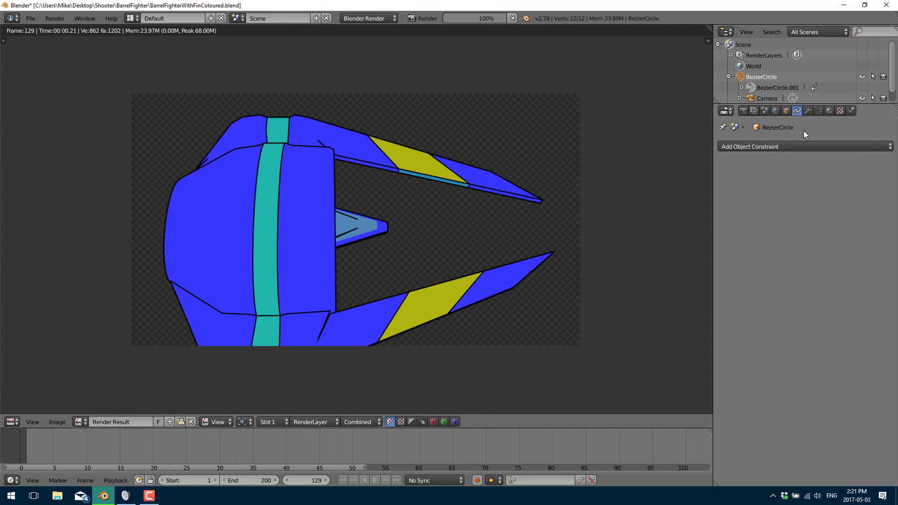
pyautogui.click(818, 110)
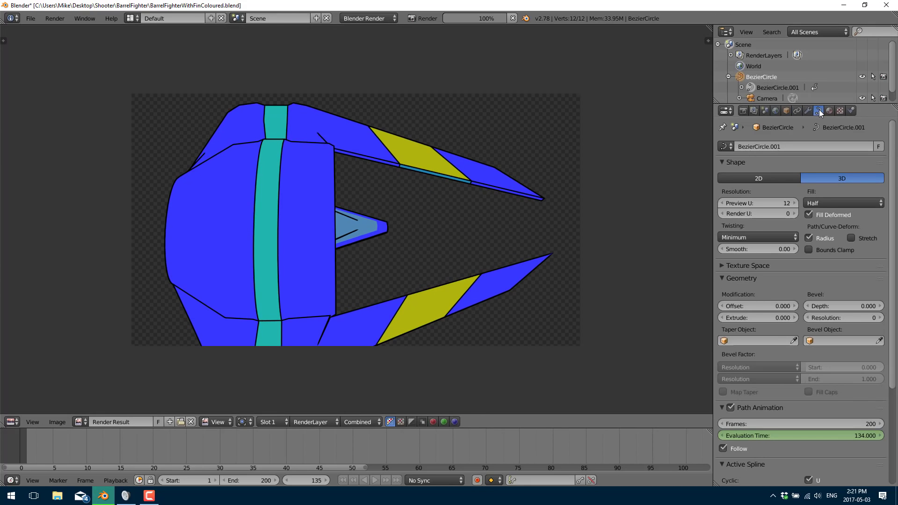
pyautogui.click(731, 407)
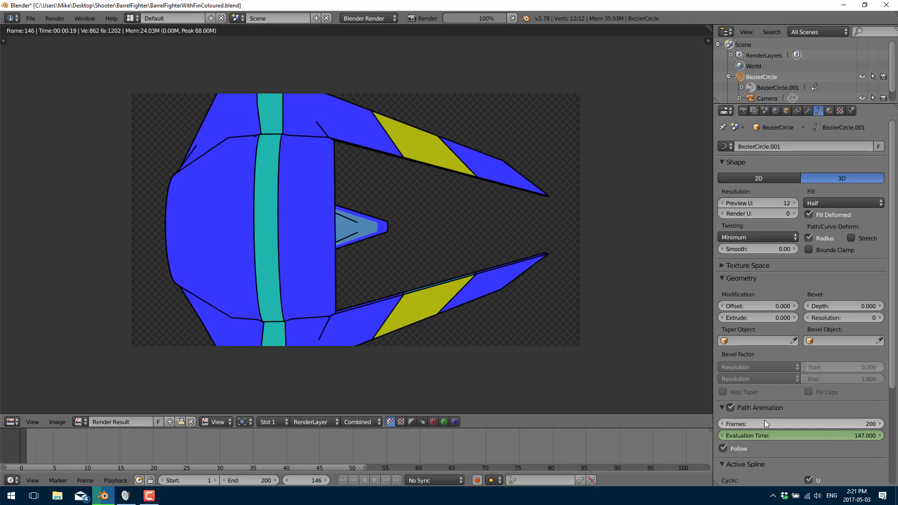